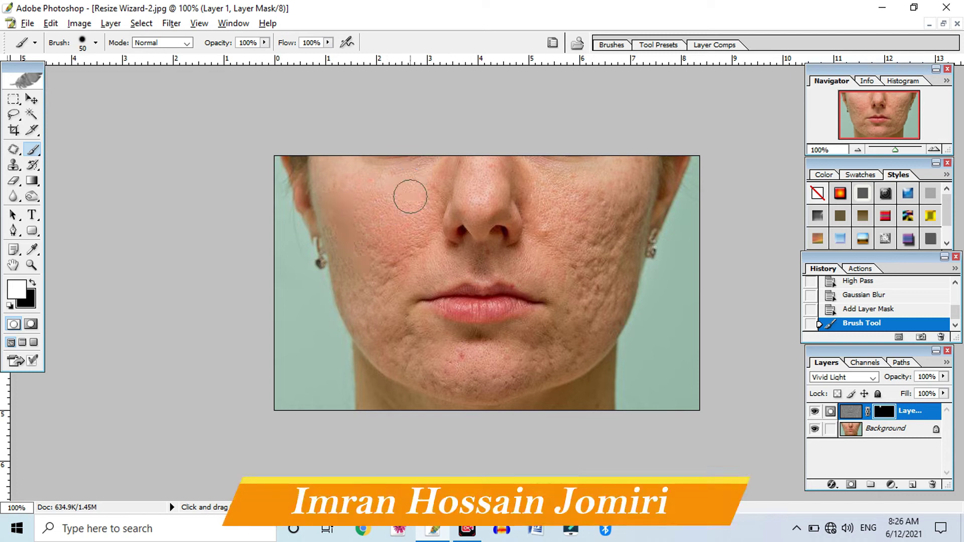
Paint the High Pass mask over the nose, cheek and upper lip, then trace the lips with the Pen tool.
mouse_move(637, 231)
left_mouse_down()
mouse_move(509, 173)
mouse_move(456, 177)
mouse_move(613, 177)
left_mouse_up()
left_click_drag(583, 290, 419, 300)
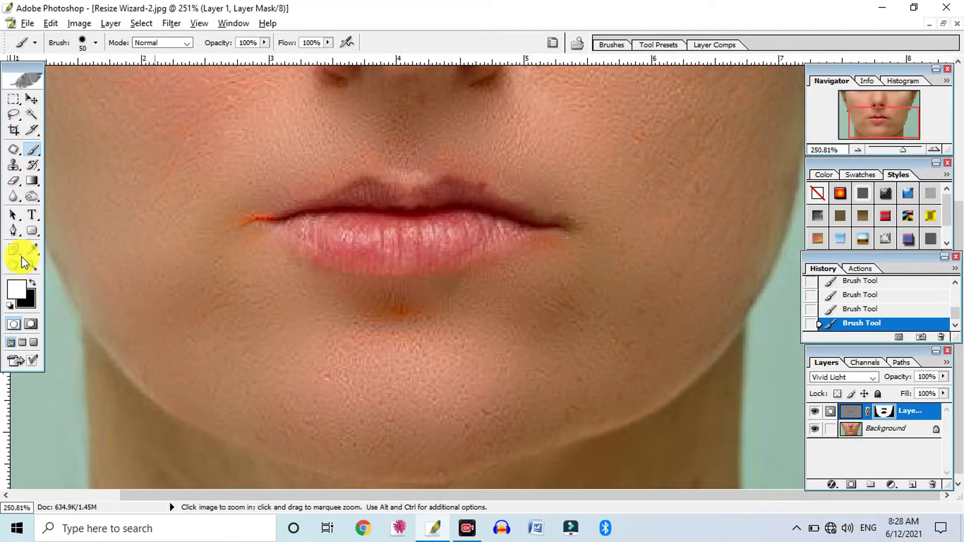
left_click(14, 231)
left_click(265, 217)
left_click(391, 182)
left_click(414, 189)
left_click(437, 178)
left_click(490, 192)
left_click(572, 226)
left_click(447, 272)
left_click_drag(315, 255, 284, 228)
left_click(265, 218)
Merge visible layers onto a new layer and brush solid red into the lip selection.
key("ctrl+minus")
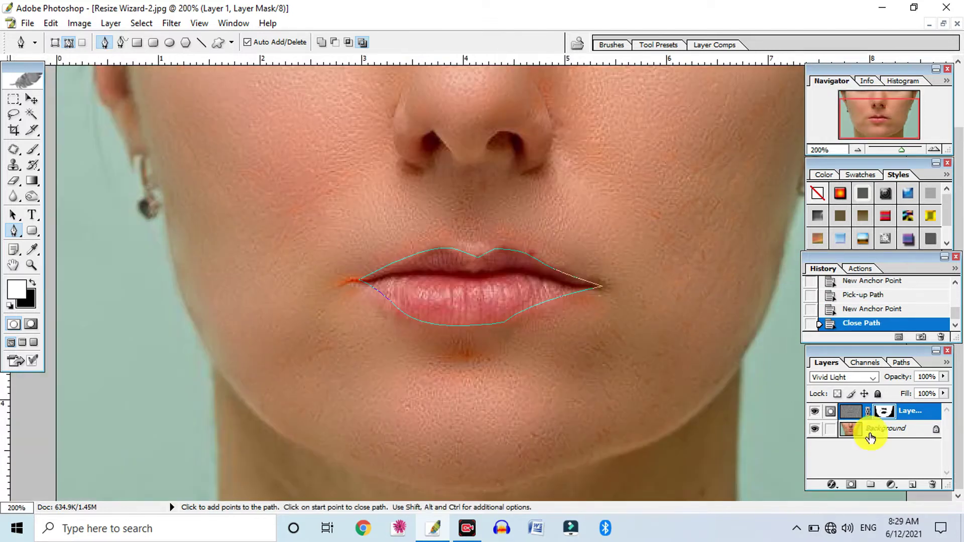
key("shift+ctrl+e")
left_click(913, 485)
right_click(465, 287)
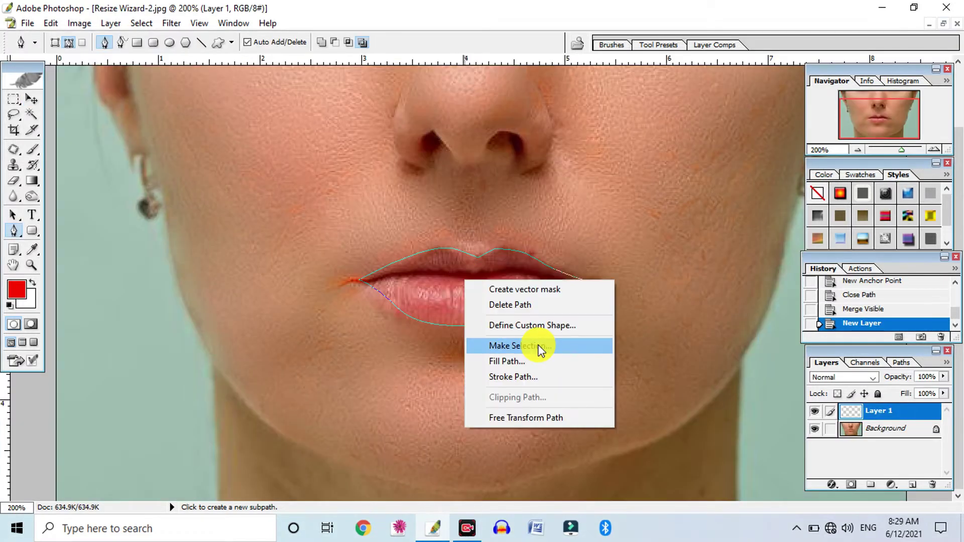
left_click(538, 345)
key("Return")
key("b")
left_click_drag(382, 281, 564, 280)
key("ctrl+d")
Set the red lip layer to Darken, align it over the lips, and merge visible.
key("v")
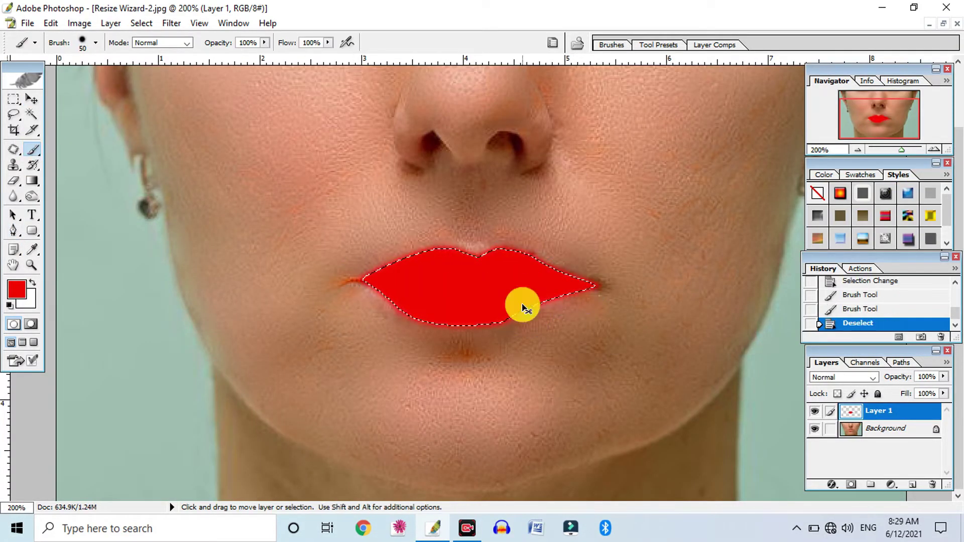
left_click(833, 374)
left_click(829, 164)
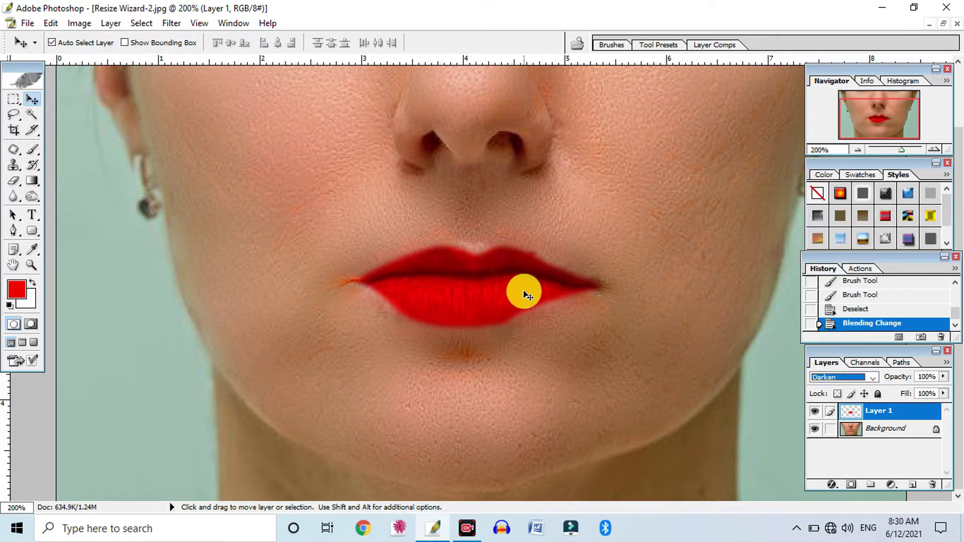
mouse_move(467, 305)
left_mouse_down()
mouse_move(433, 326)
mouse_move(467, 303)
left_mouse_up()
key("ctrl+minus")
key("ctrl+minus")
key("ctrl+minus")
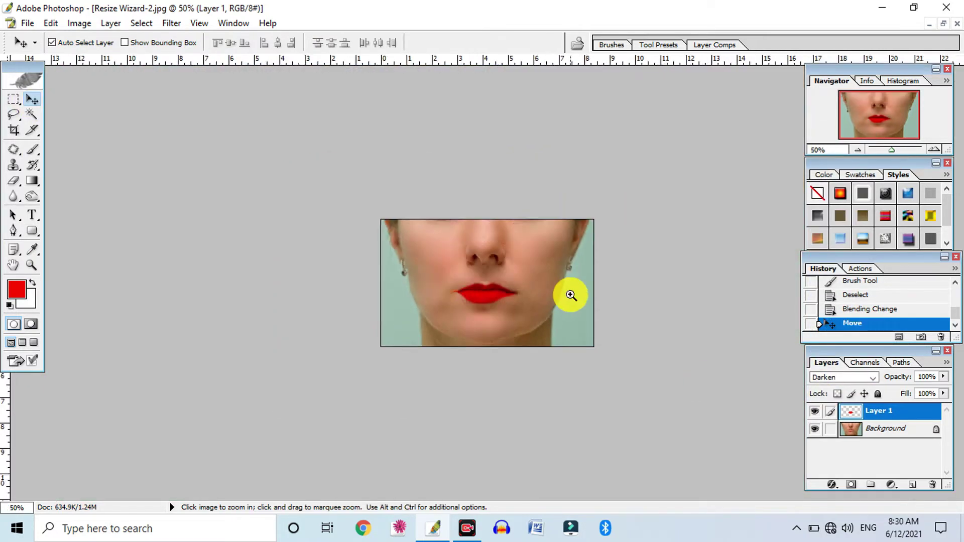
key("ctrl+plus")
key("ctrl+shift+e")
Apply Curves and Levels, then Color Balance shifting the midtones slightly toward yellow.
key("ctrl+m")
key("Return")
key("ctrl+l")
key("Return")
key("ctrl+b")
left_click_drag(769, 219, 767, 222)
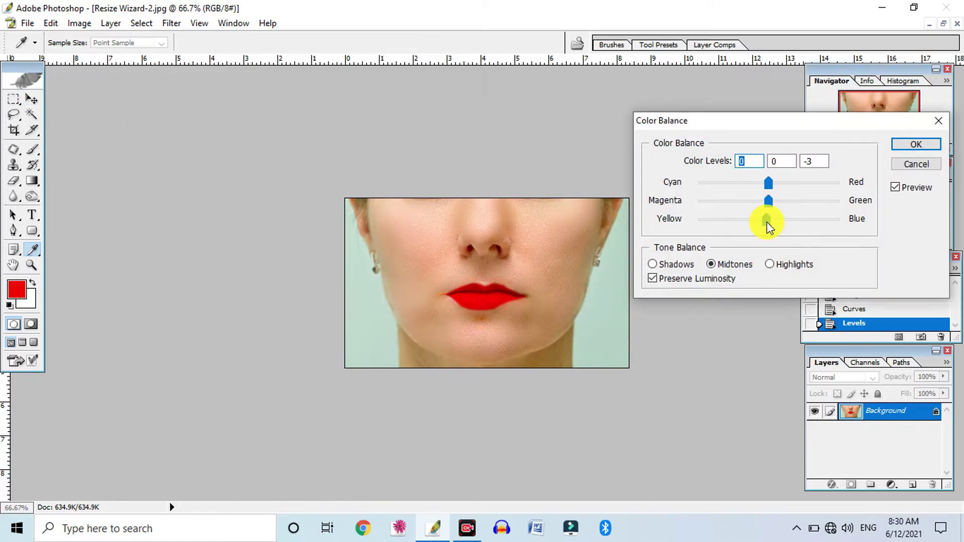
key("Return")
key("ctrl+plus")
key("ctrl+plus")
key("ctrl+plus")
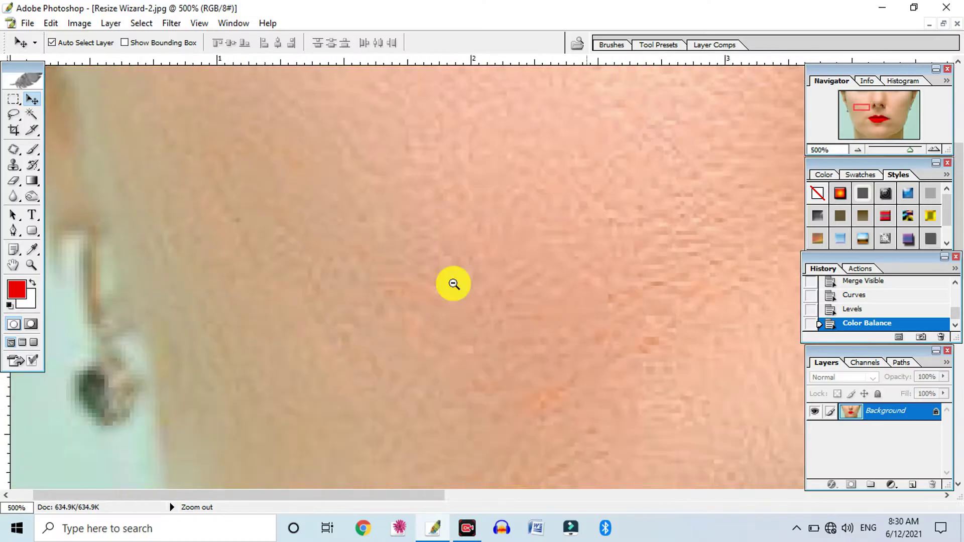
Compare the retouched face against the original unretouched image.
key("ctrl+minus")
key("ctrl+minus")
key("ctrl+minus")
left_click(880, 285)
scroll(879, 311, "down", 5)
left_click(876, 324)
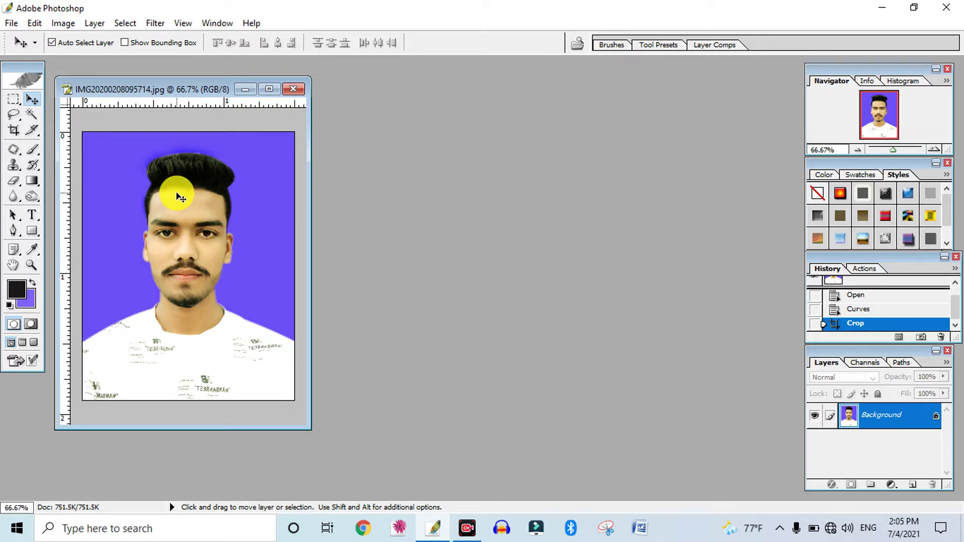
Create a new A4 preset document (210 × 297 mm, 300 ppi) and move its window right.
left_click(12, 23)
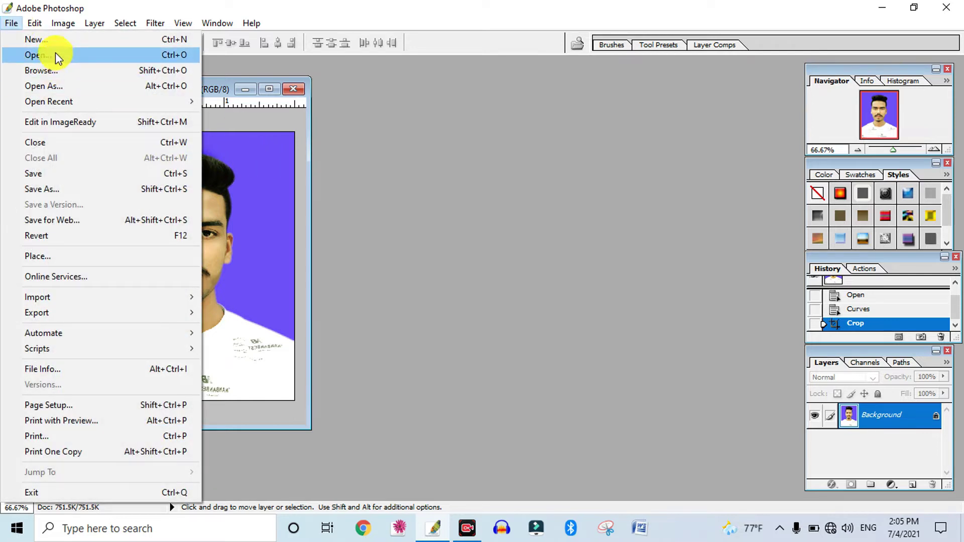
left_click(37, 42)
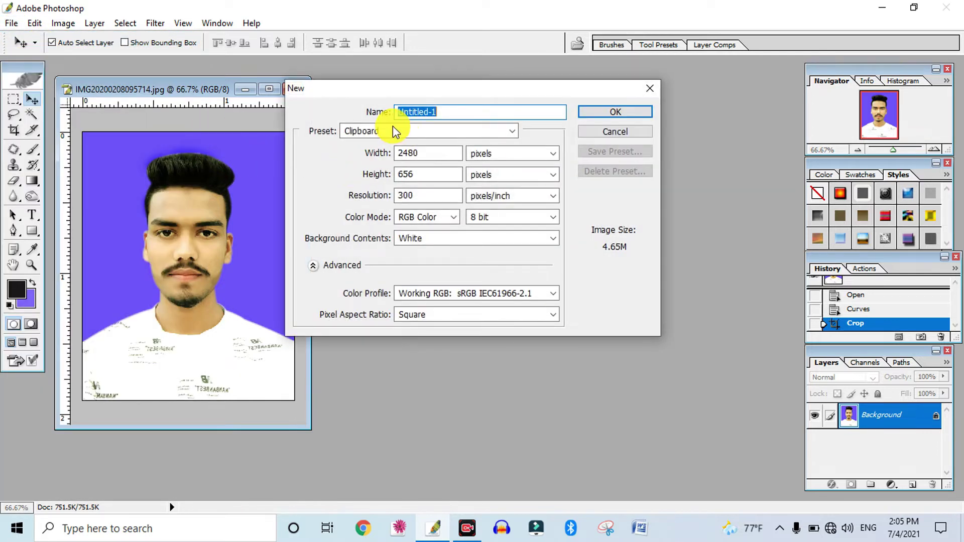
left_click(394, 129)
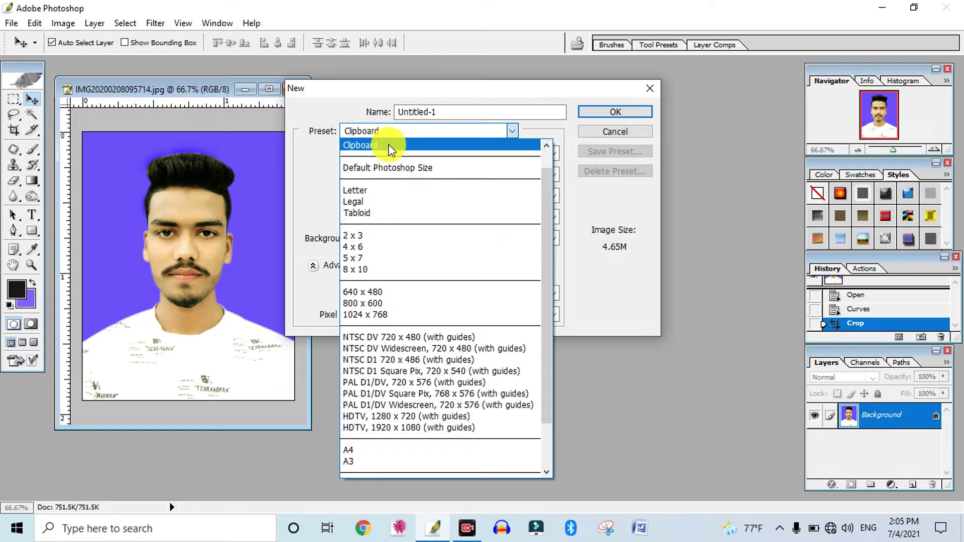
left_click(356, 450)
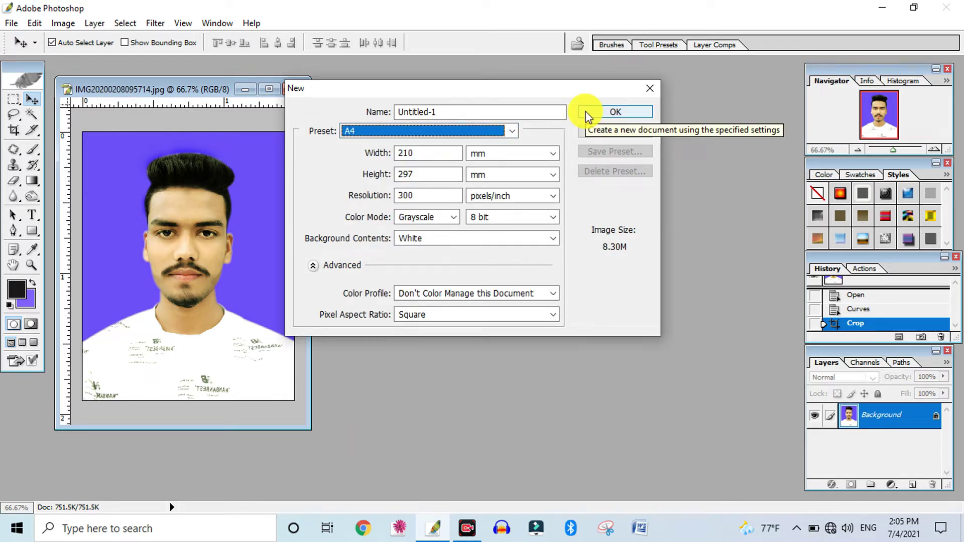
left_click(606, 113)
left_click_drag(110, 101, 443, 110)
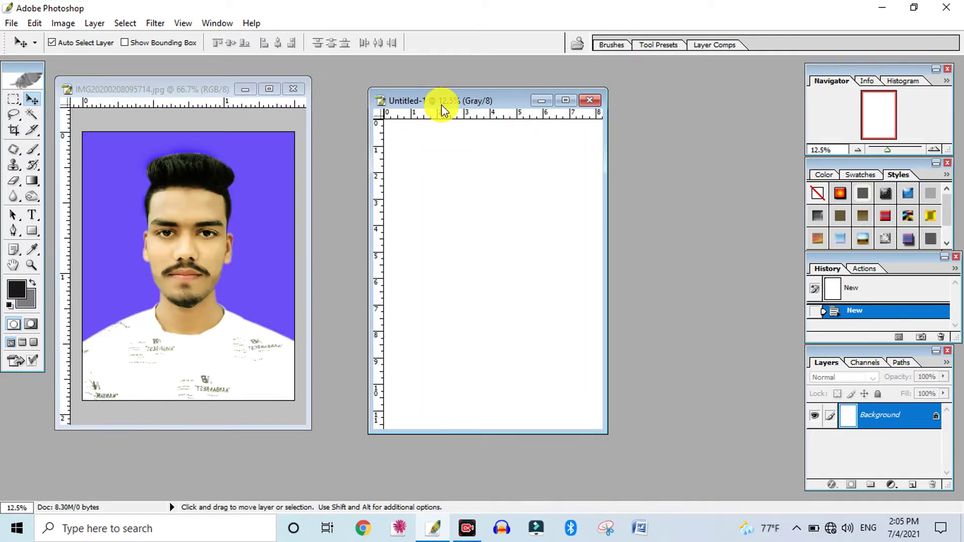
Drag the passport photo onto Untitled-1 as Layer 1 and raise it toward the page top.
left_click(146, 251)
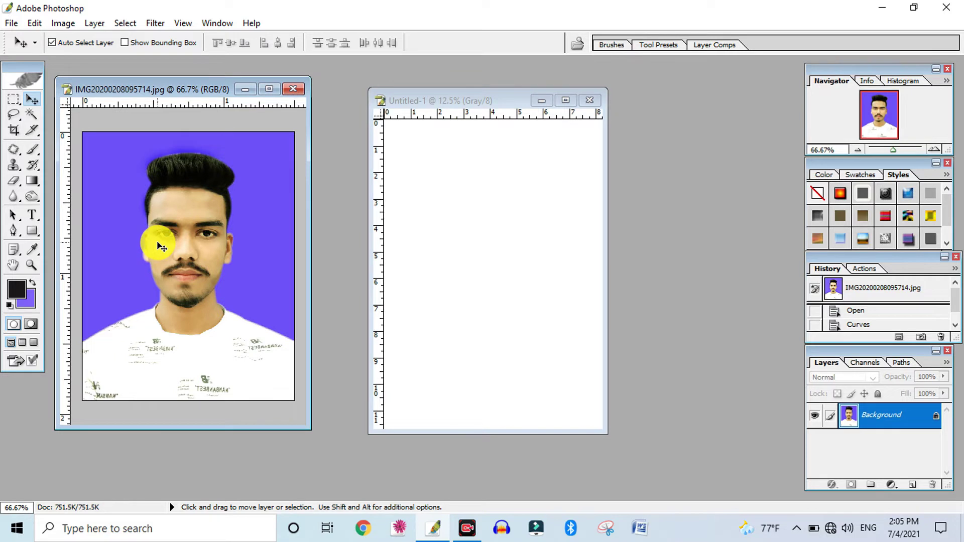
left_click_drag(161, 246, 448, 232)
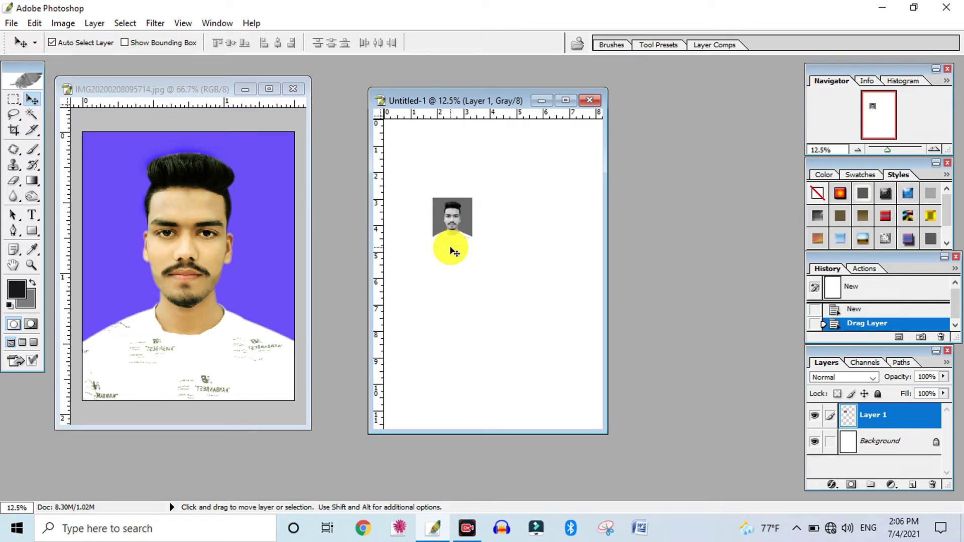
left_click_drag(459, 230, 458, 197)
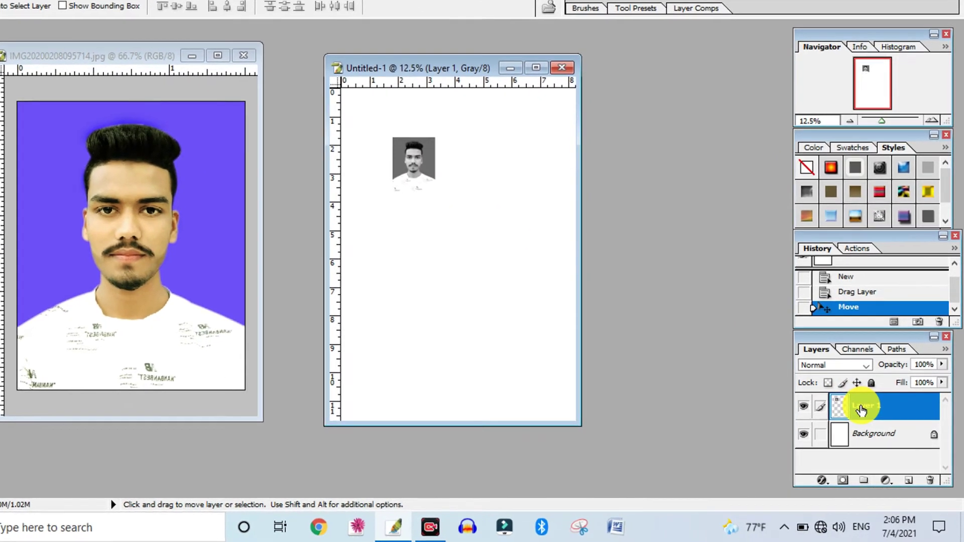
right_click(864, 415)
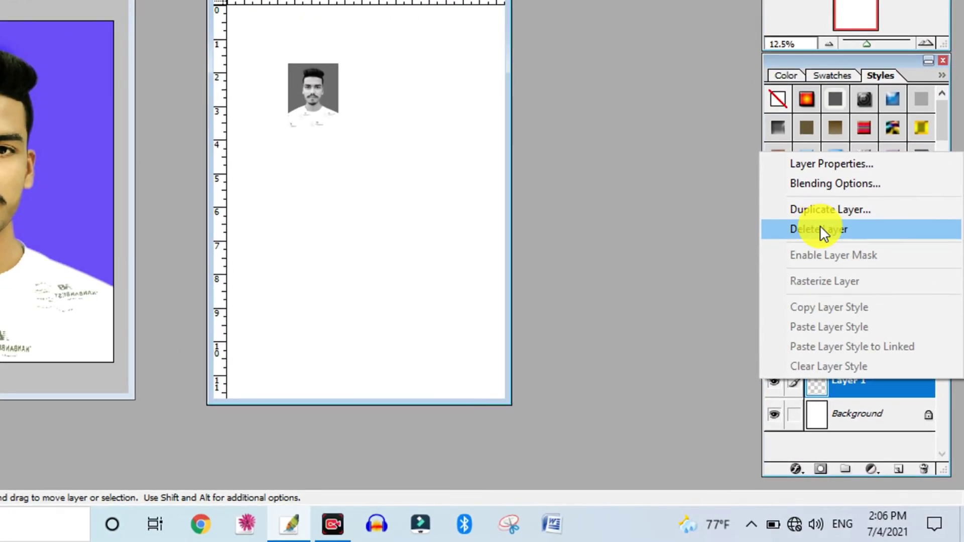
Delete Layer 1 from Untitled-1 and convert the blank page to RGB Color mode.
left_click(820, 229)
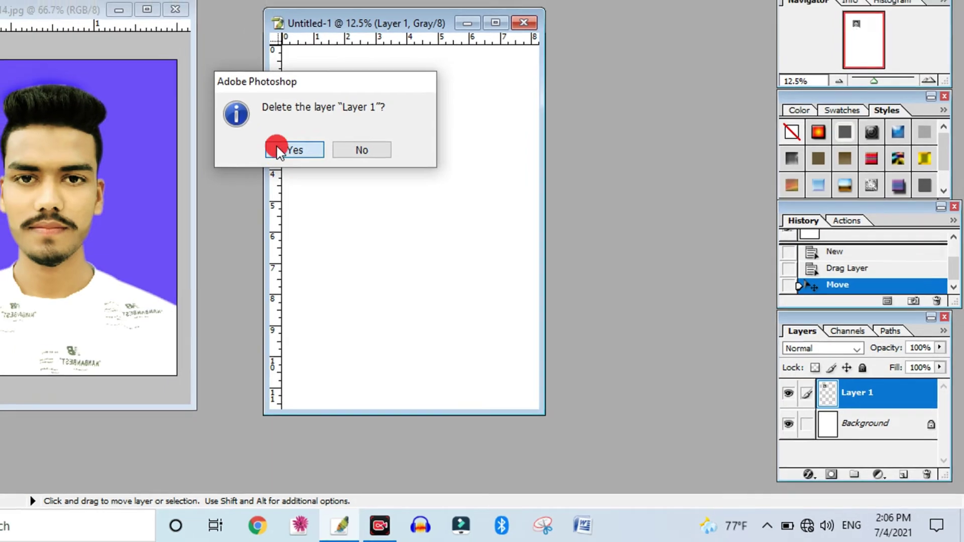
left_click(277, 150)
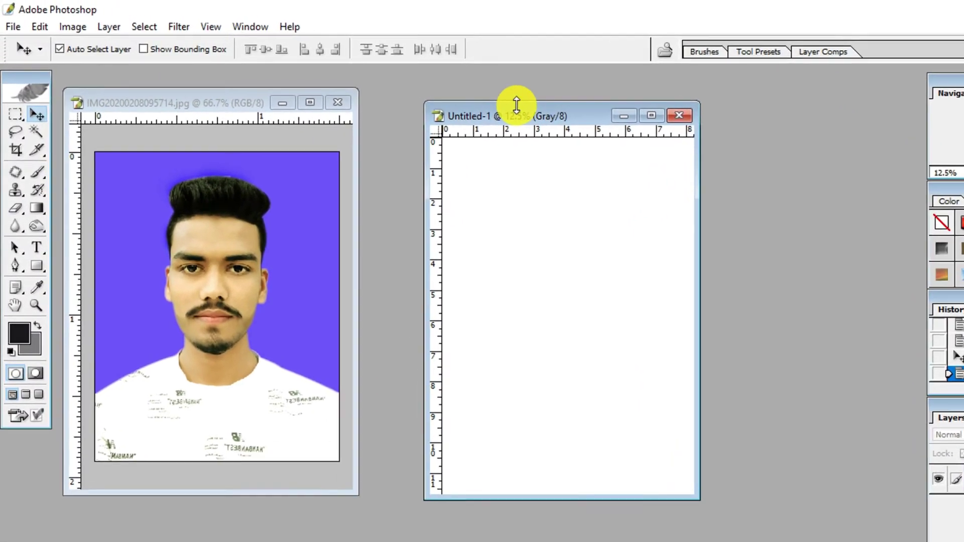
left_click(513, 117)
left_click(73, 26)
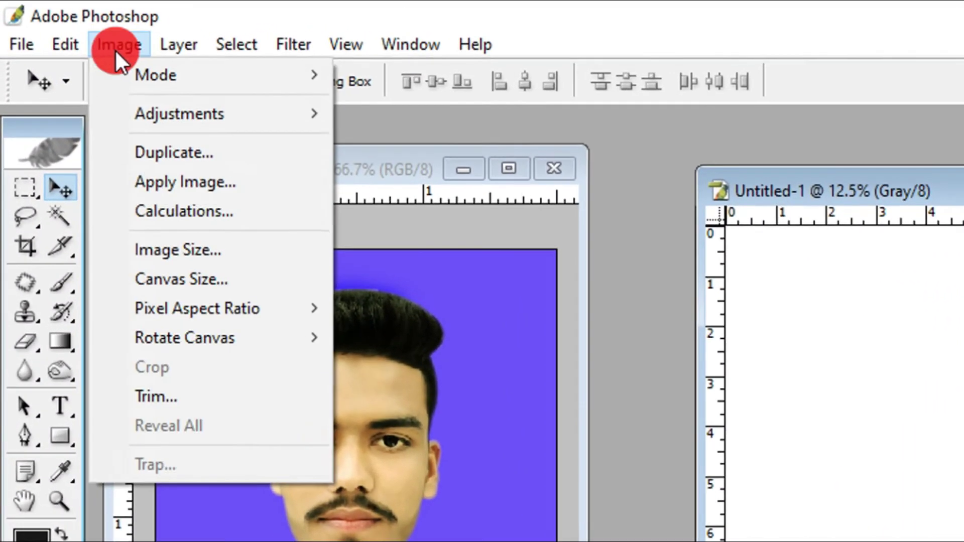
mouse_move(180, 83)
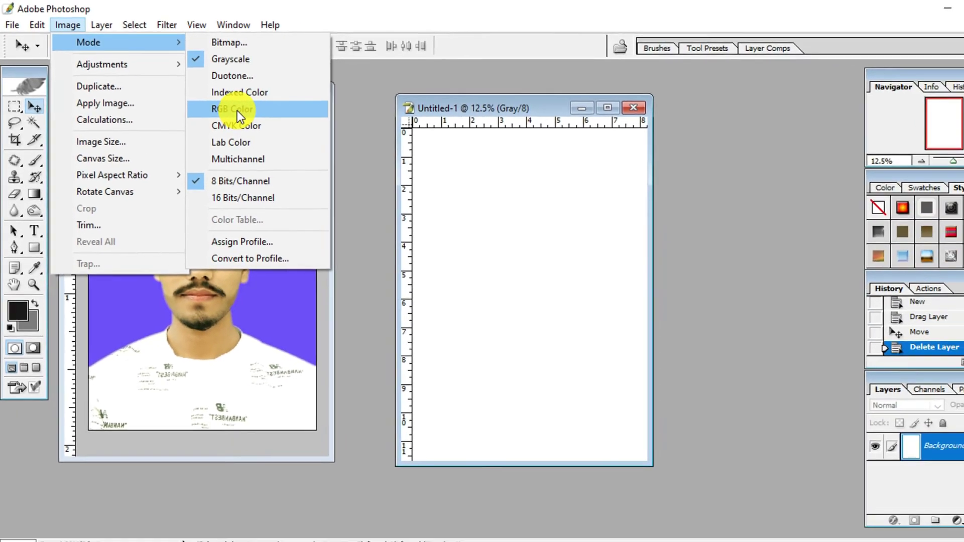
left_click(305, 143)
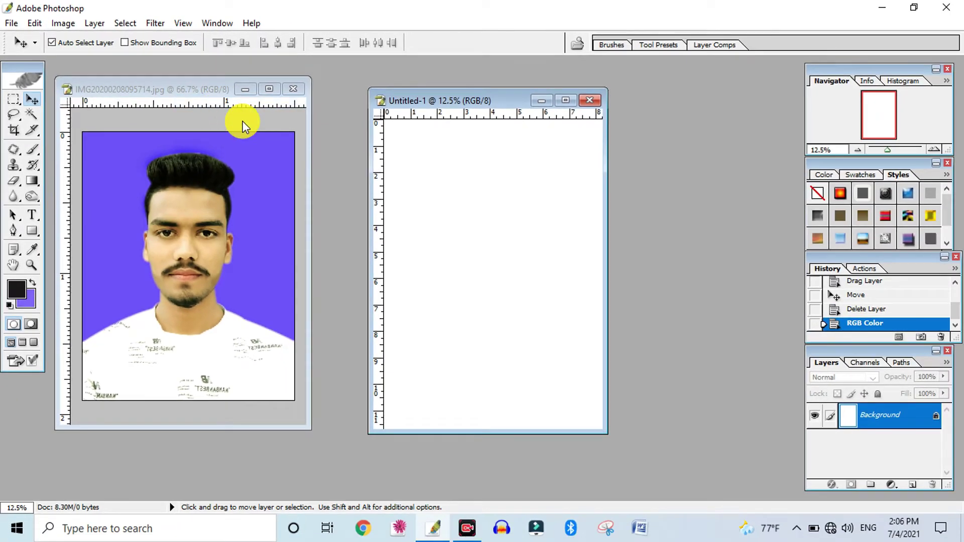
left_click(174, 267)
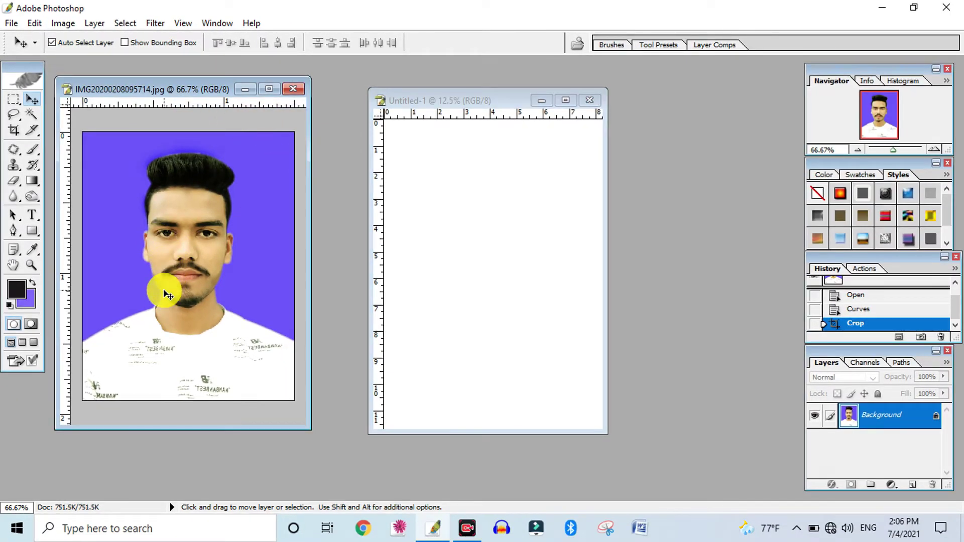
Drag the photo into Untitled-1 again, then close that page choosing not to save.
left_click_drag(358, 274, 466, 222)
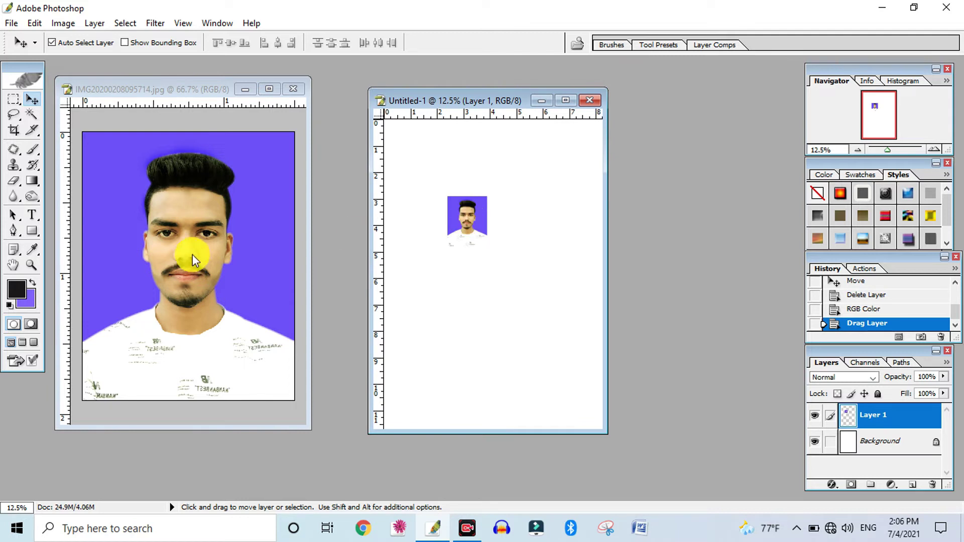
left_click(496, 234)
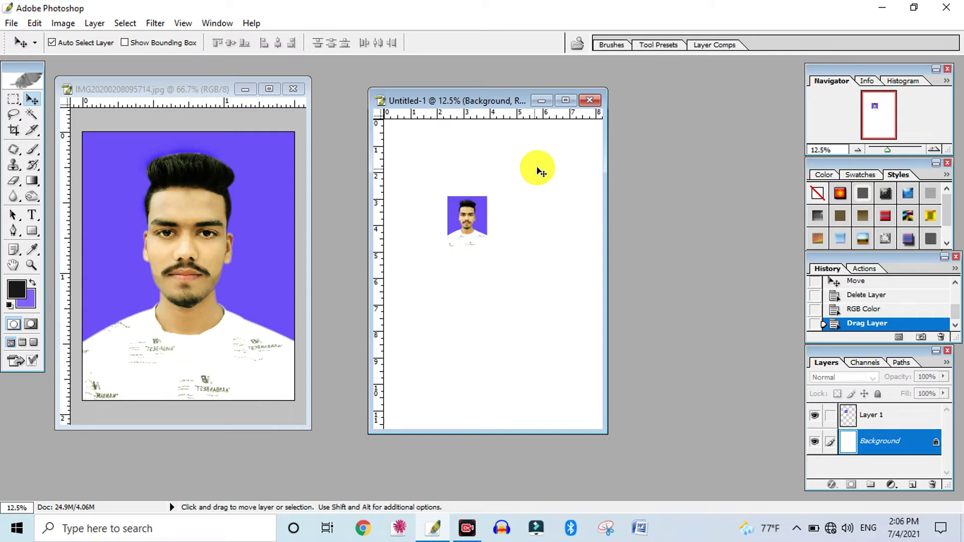
left_click(594, 104)
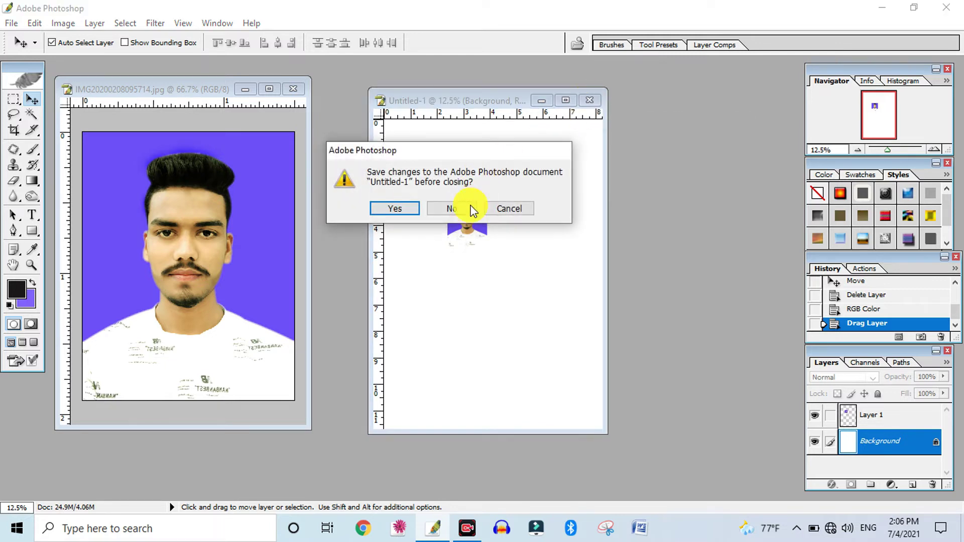
left_click(450, 210)
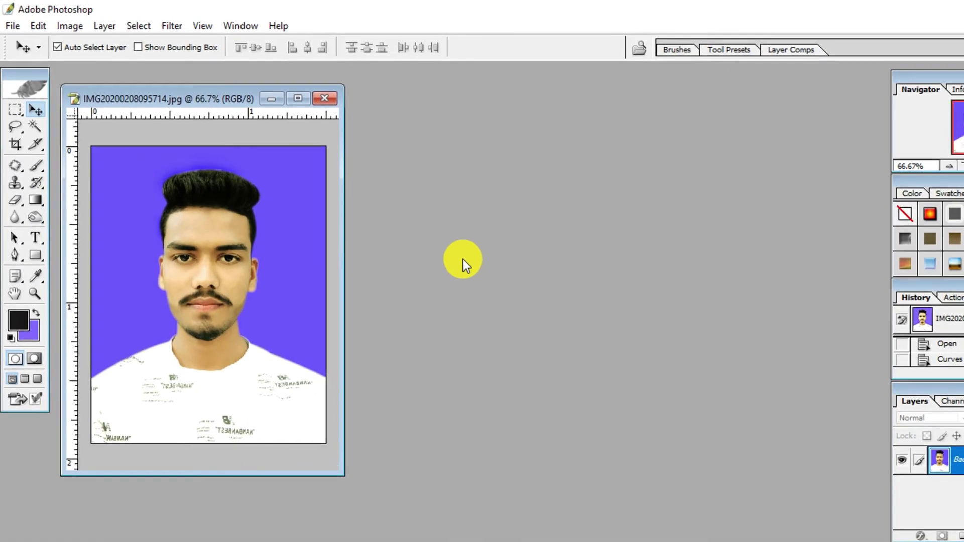
left_click(12, 29)
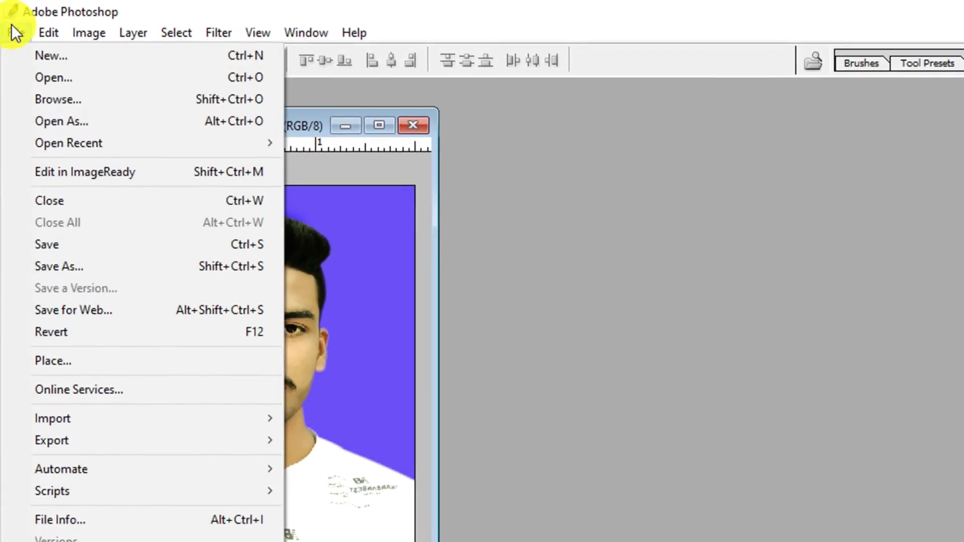
Create a white A4 document at 300 ppi with colour mode set to RGB Color.
left_click(34, 56)
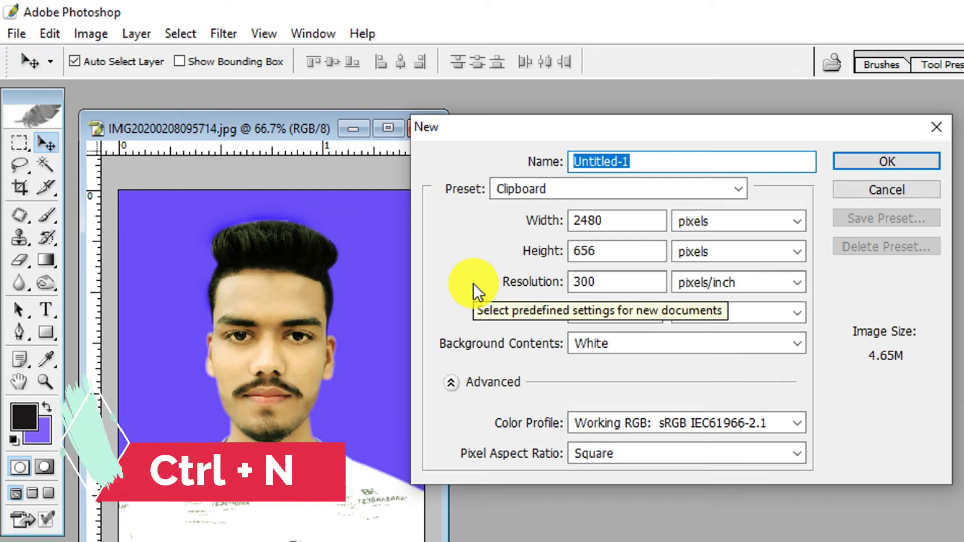
left_click(589, 188)
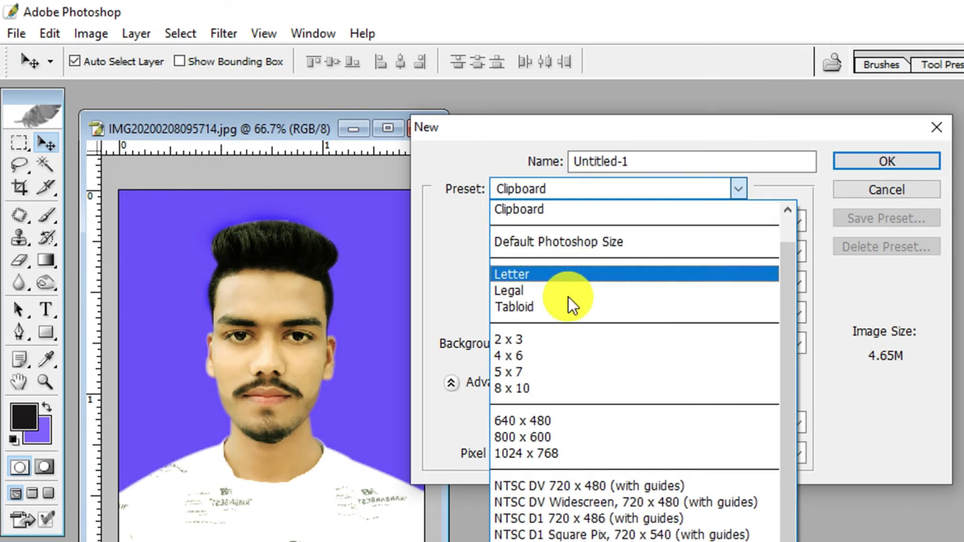
left_click(586, 380)
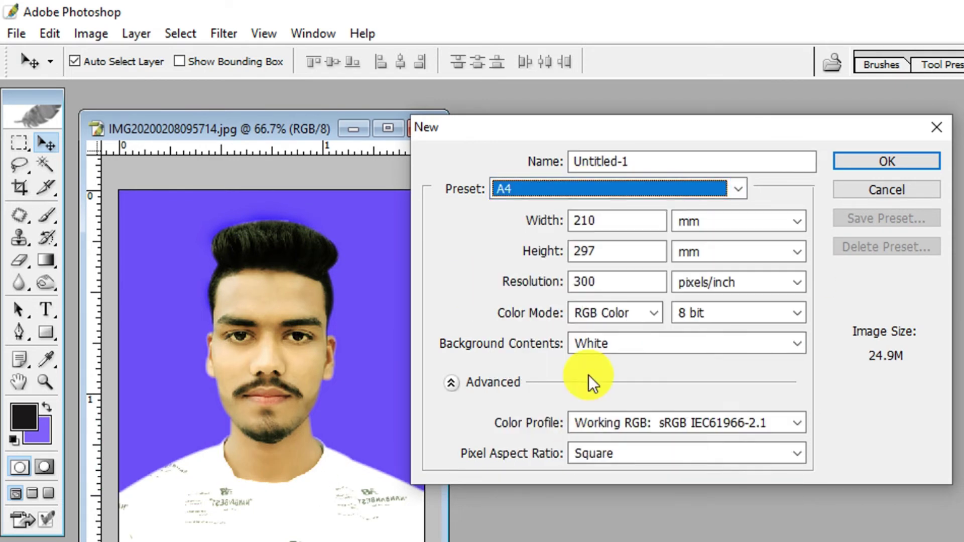
left_click(590, 314)
left_click(595, 352)
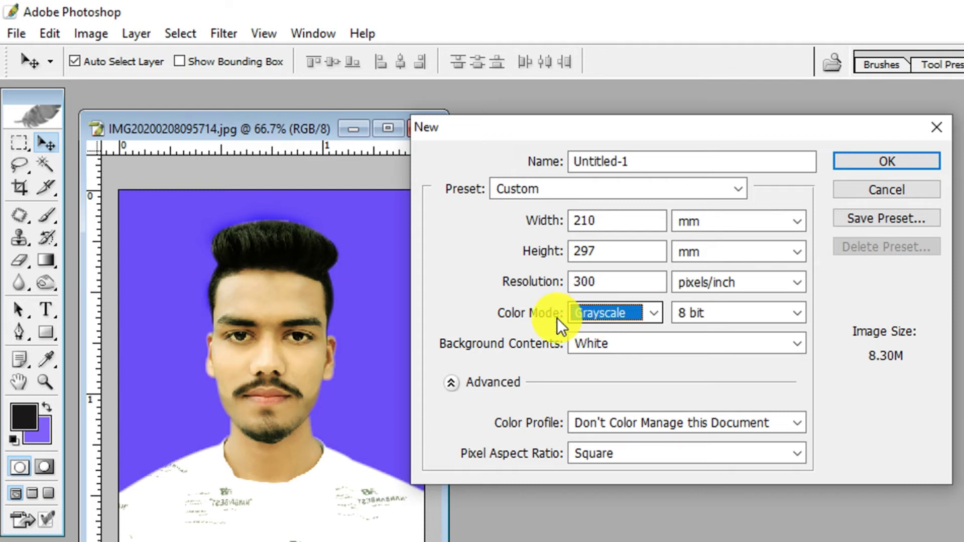
left_click(585, 315)
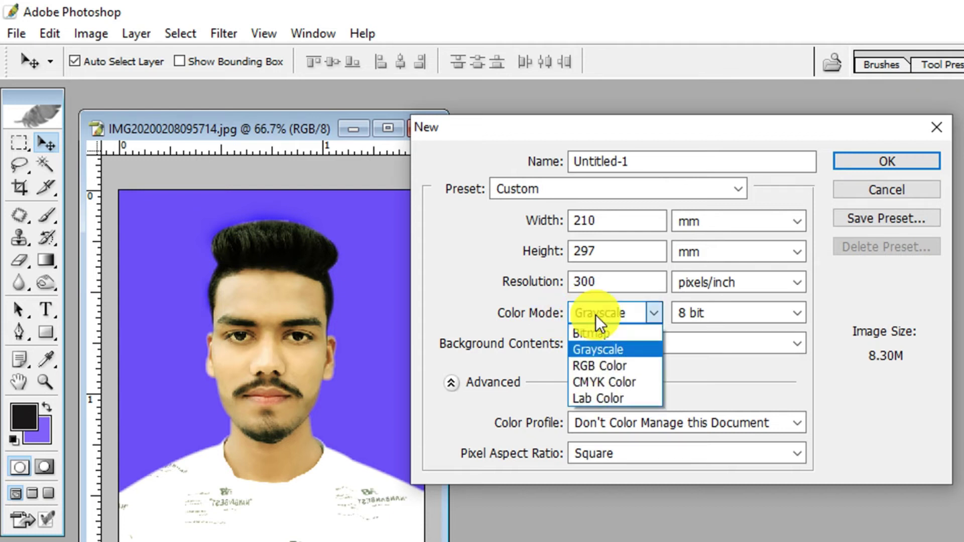
left_click(605, 366)
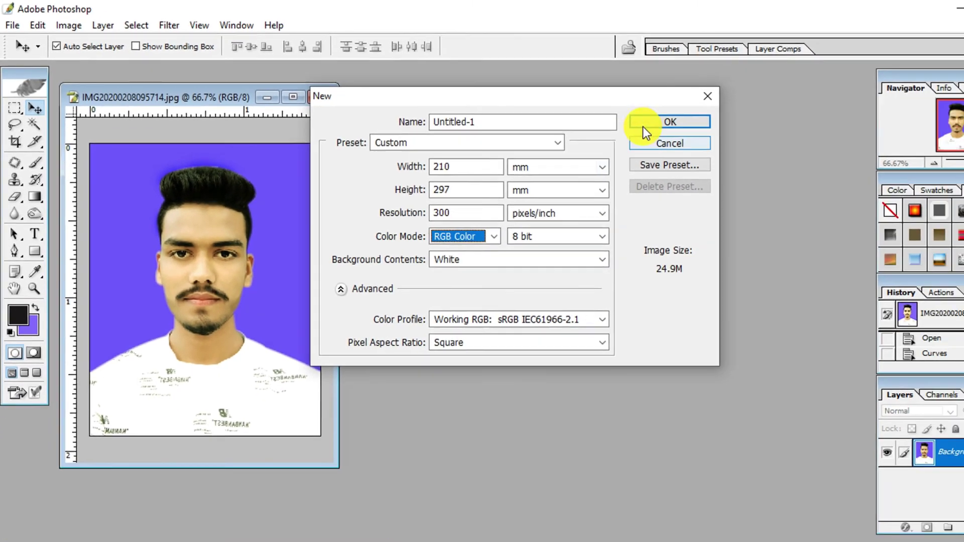
left_click(686, 130)
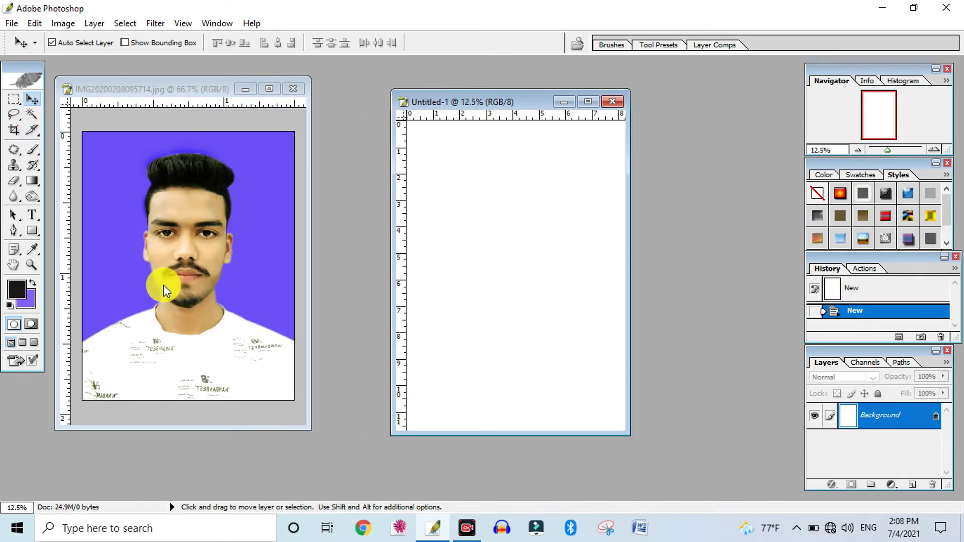
Drag the full-colour passport photo onto the A4 page's top-left corner as Layer 1.
left_click(188, 305)
left_click_drag(269, 280, 428, 172)
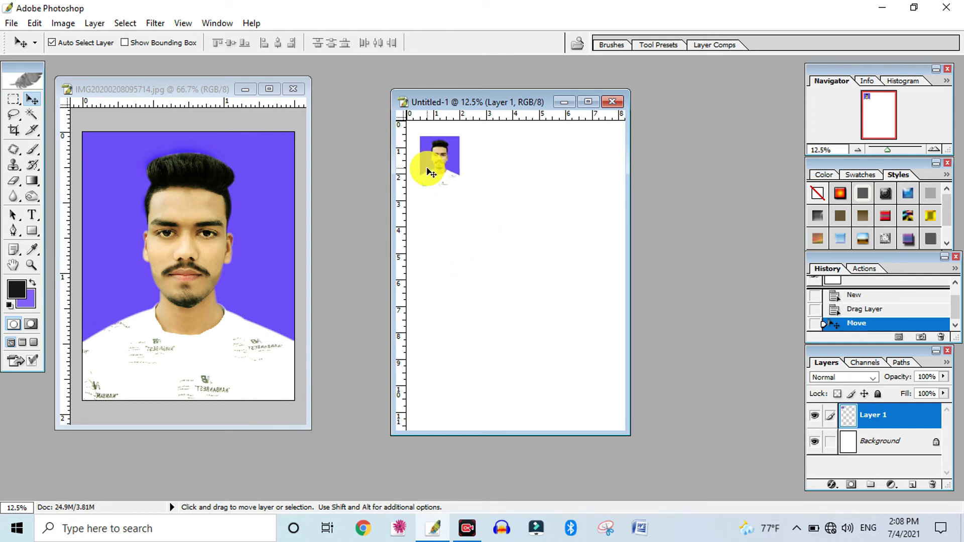